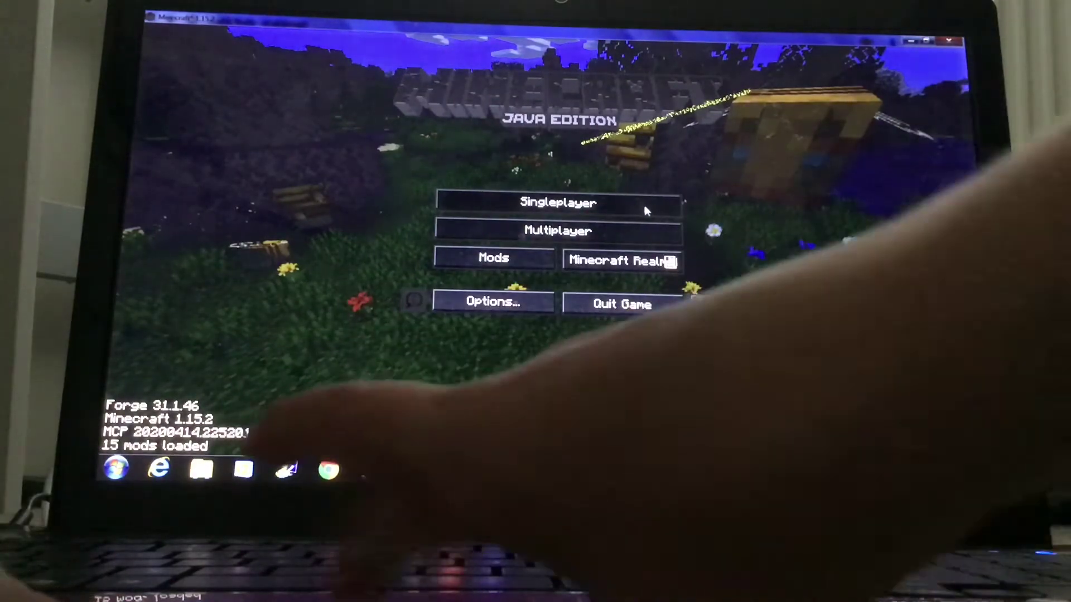
Switch away from Minecraft to the browser with Alt+Tab.
{"action": "key", "text": "alt+Tab"}
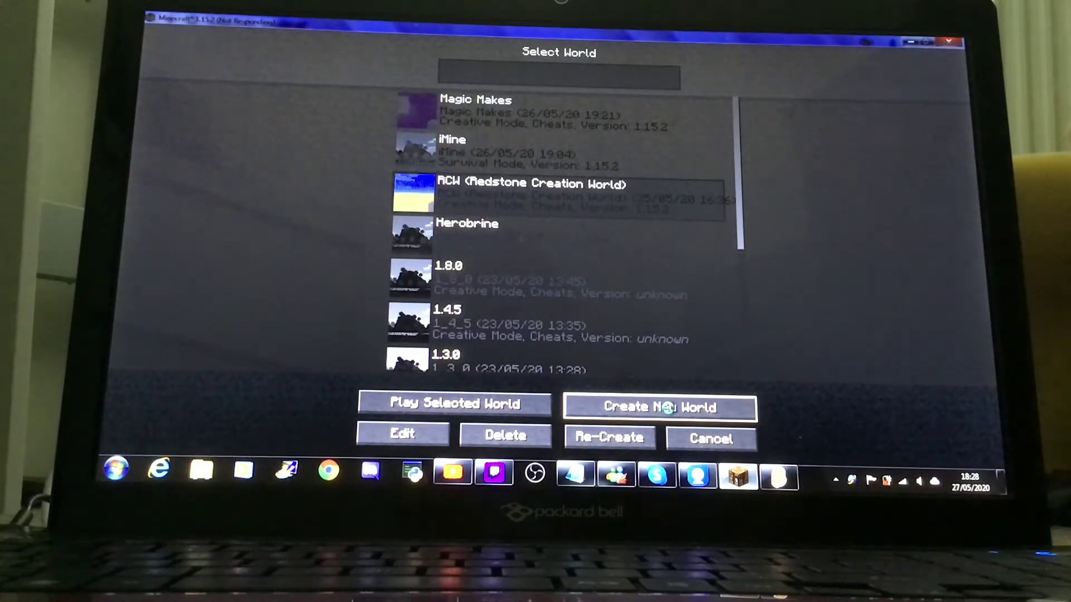
Start a new world, rename it 'Housing Series YT', and set game mode to Creative.
{"action": "left_click", "coordinate": [666, 407]}
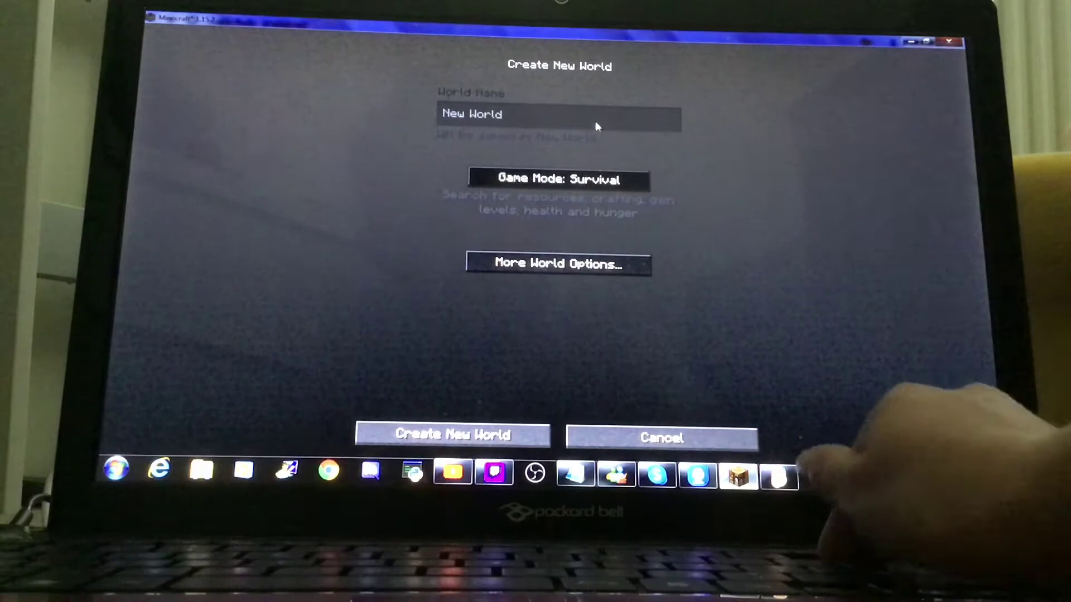
{"action": "key", "text": "BackSpace"}
{"action": "key", "text": "BackSpace"}
{"action": "key", "text": "BackSpace"}
{"action": "key", "text": "BackSpace"}
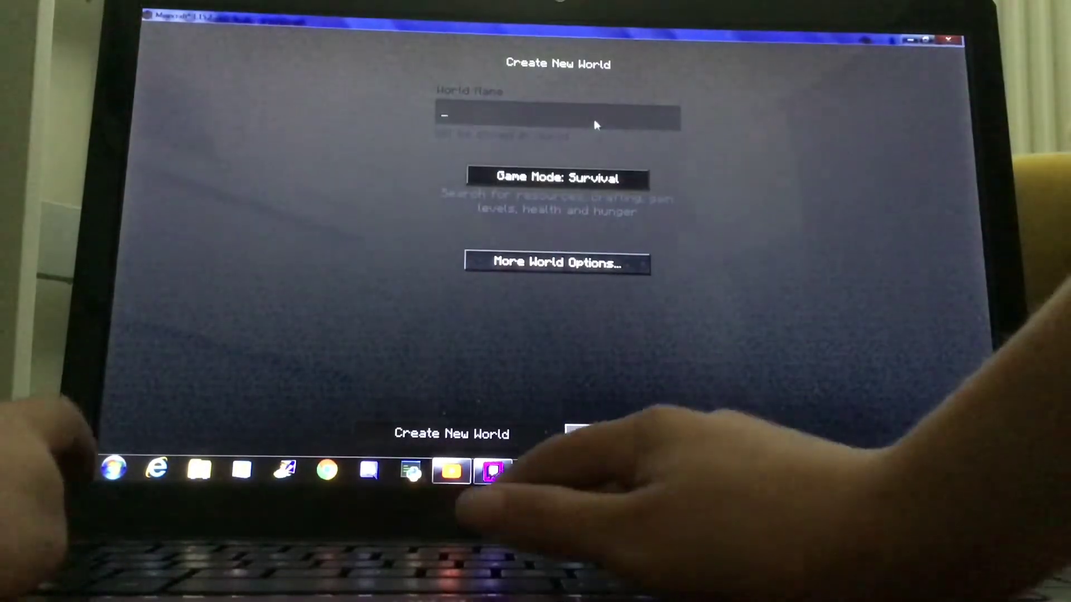
{"action": "key", "text": "Caps_Lock"}
{"action": "type", "text": "H"}
{"action": "key", "text": "Caps_Lock"}
{"action": "type", "text": "ousei"}
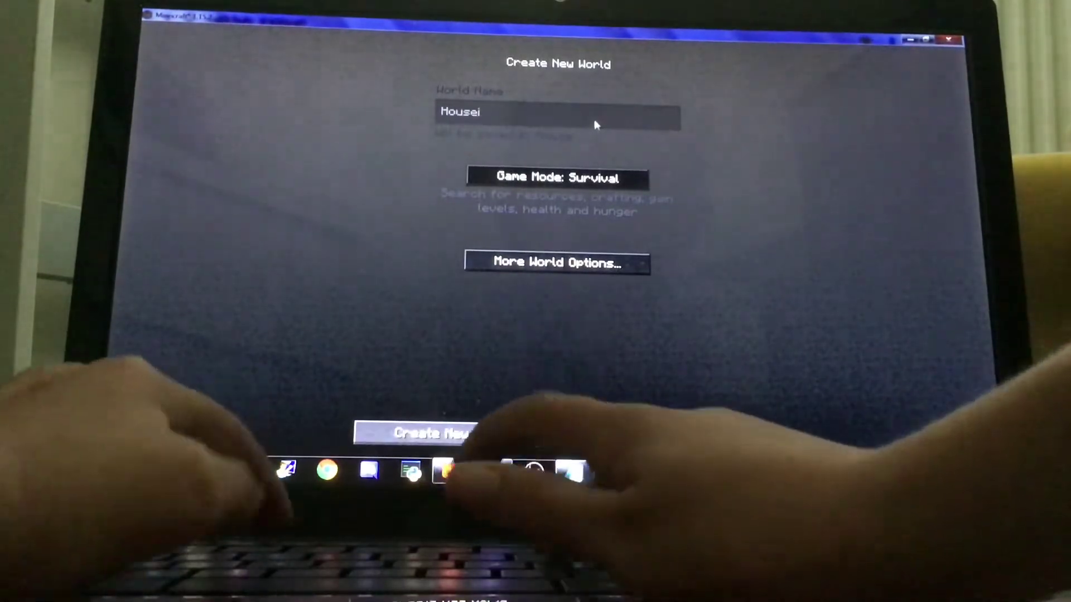
{"action": "type", "text": "ng"}
{"action": "key", "text": "BackSpace"}
{"action": "key", "text": "BackSpace"}
{"action": "key", "text": "BackSpace"}
{"action": "key", "text": "BackSpace"}
{"action": "type", "text": "i"}
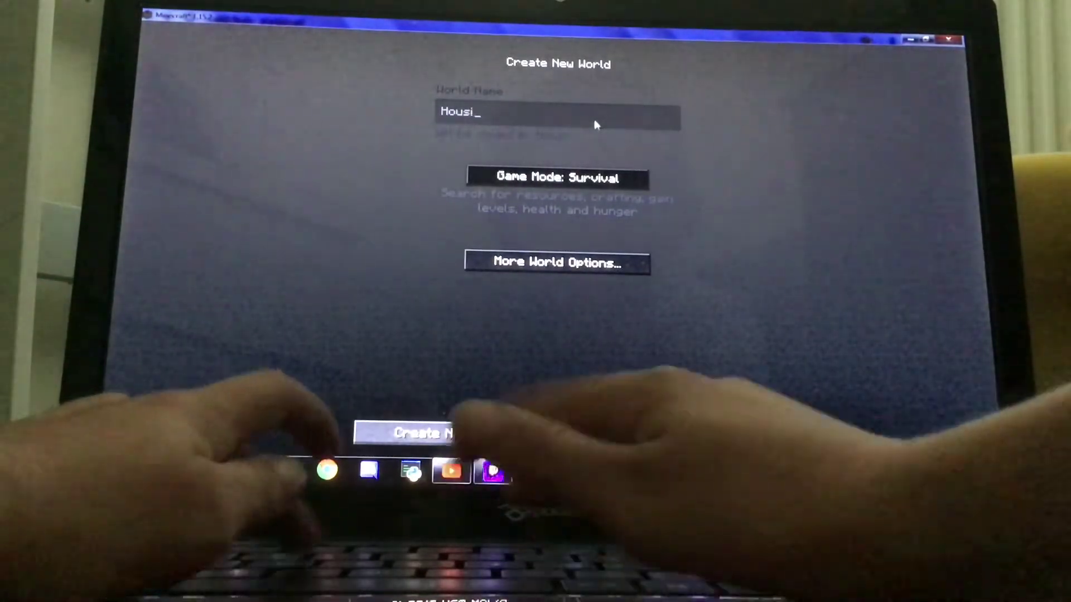
{"action": "type", "text": "ng"}
{"action": "key", "text": "Caps_Lock"}
{"action": "type", "text": " 5"}
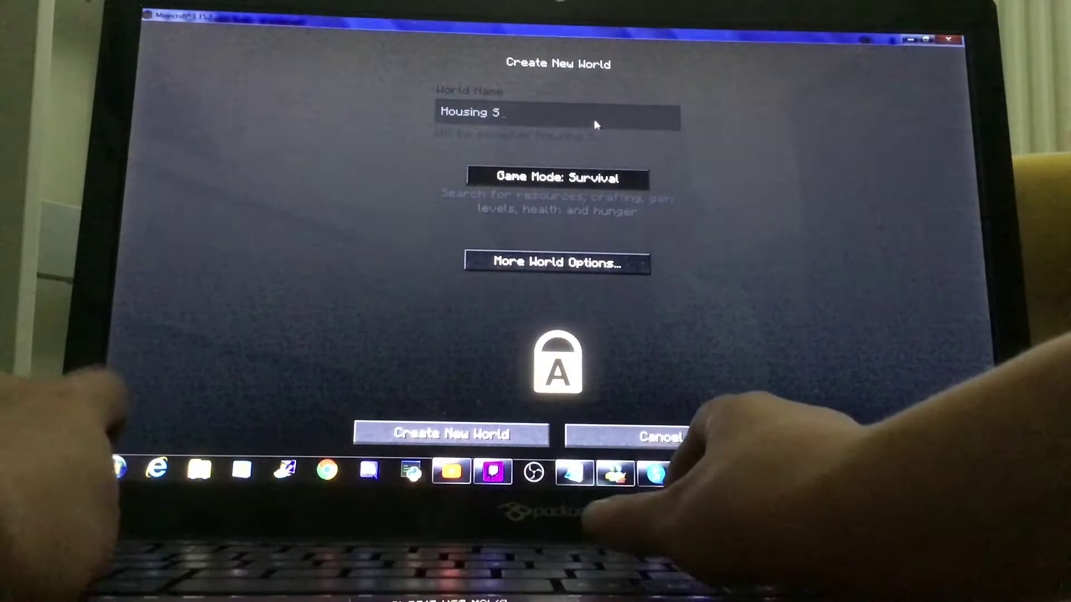
{"action": "key", "text": "Caps_Lock"}
{"action": "type", "text": "1"}
{"action": "key", "text": "BackSpace"}
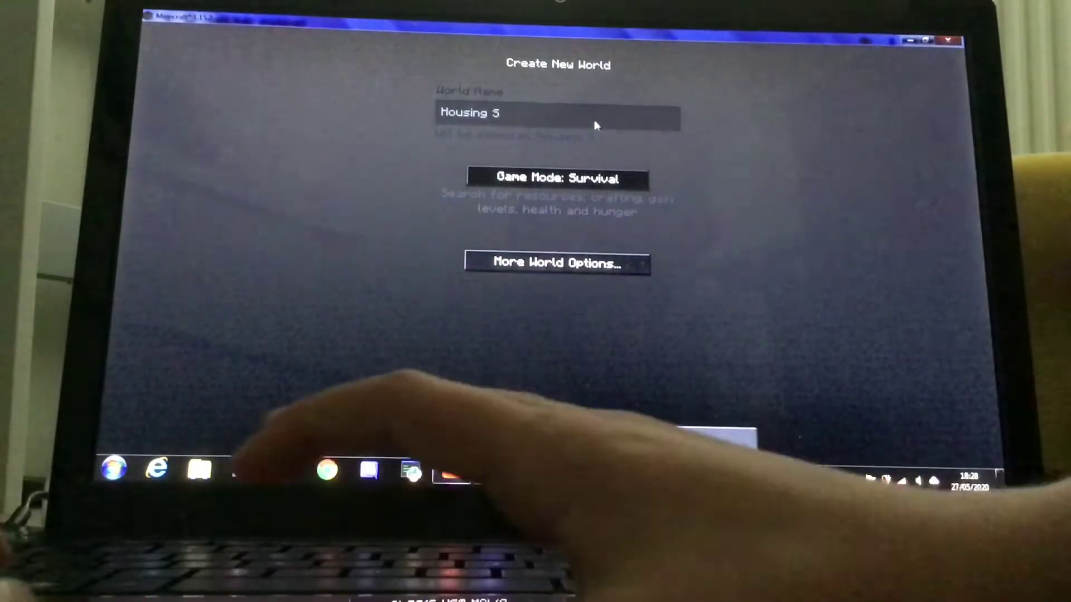
{"action": "key", "text": "BackSpace"}
{"action": "type", "text": "Serie"}
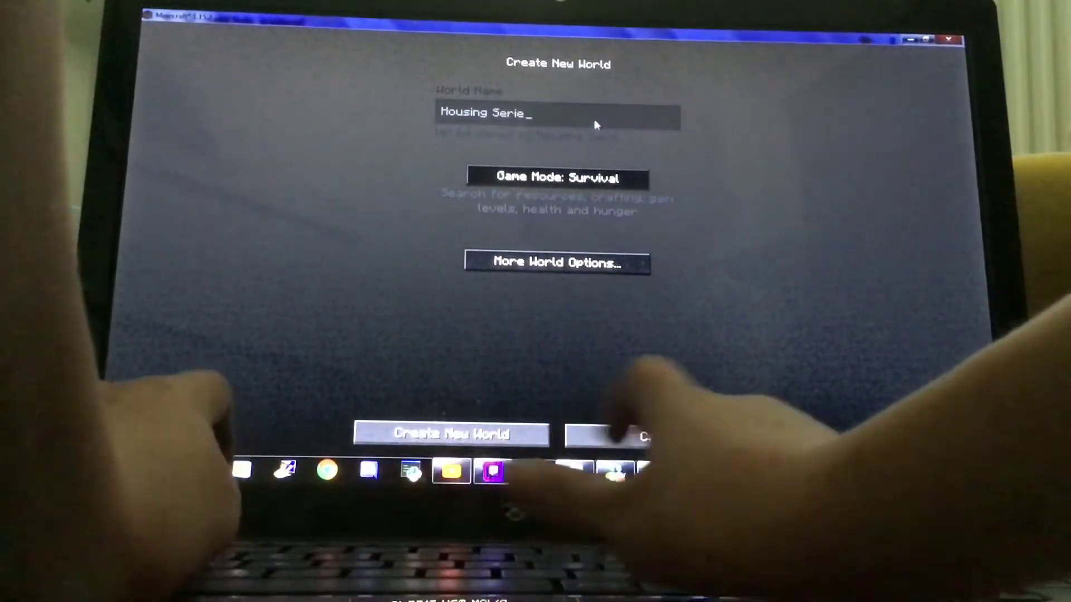
{"action": "type", "text": "s"}
{"action": "key", "text": "Caps_Lock"}
{"action": "type", "text": " Y"}
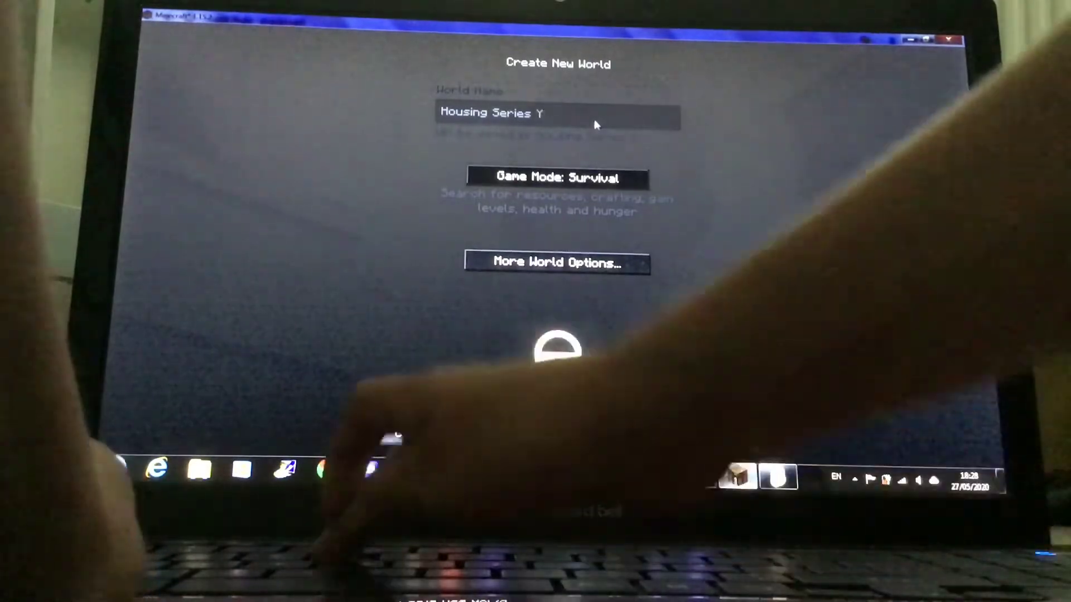
{"action": "type", "text": "T"}
{"action": "key", "text": "Caps_Lock"}
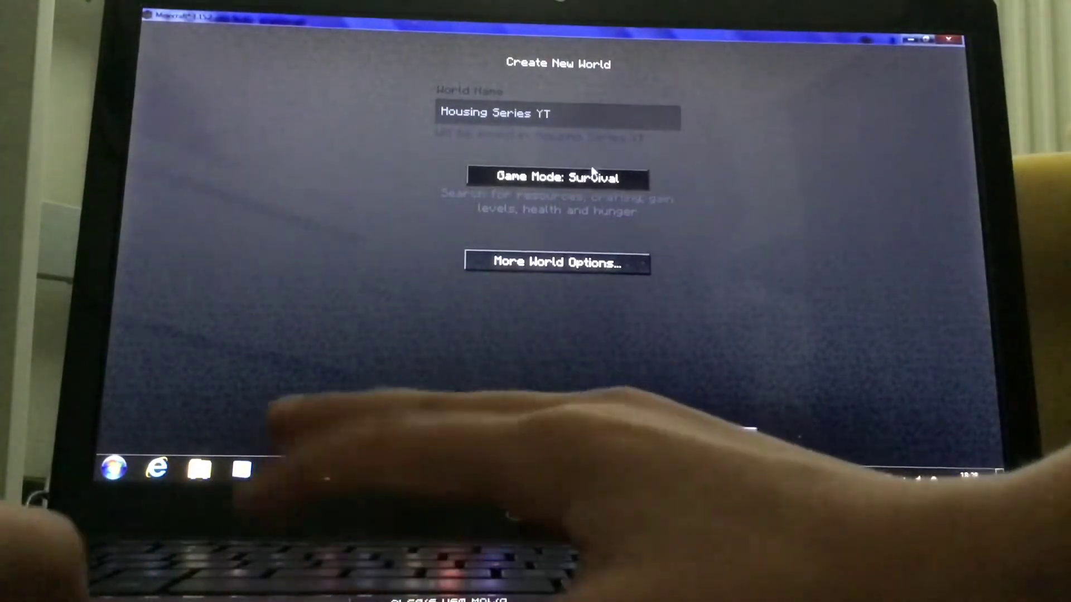
{"action": "left_click", "coordinate": [594, 178]}
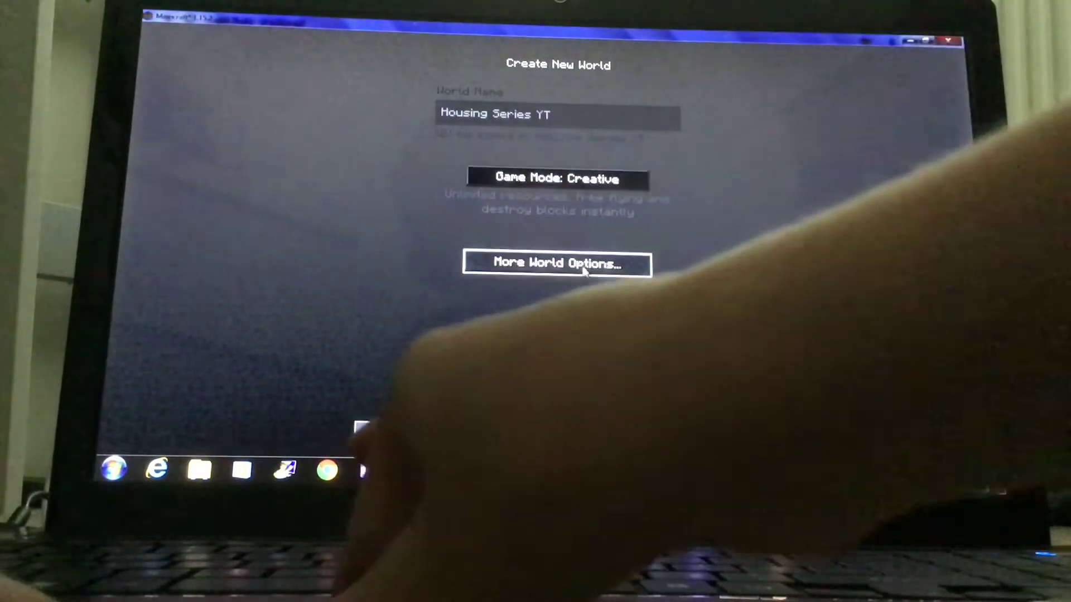
In More World Options, keep Allow Cheats ON and enter the seed 'YT'.
{"action": "left_click", "coordinate": [585, 263]}
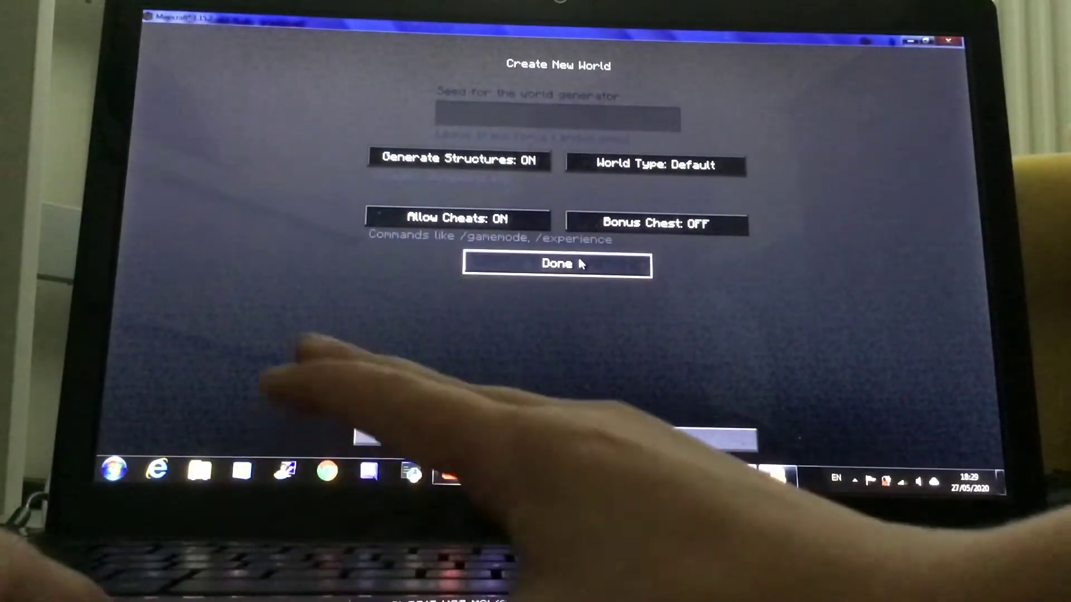
{"action": "left_click", "coordinate": [577, 264]}
{"action": "left_click", "coordinate": [577, 265]}
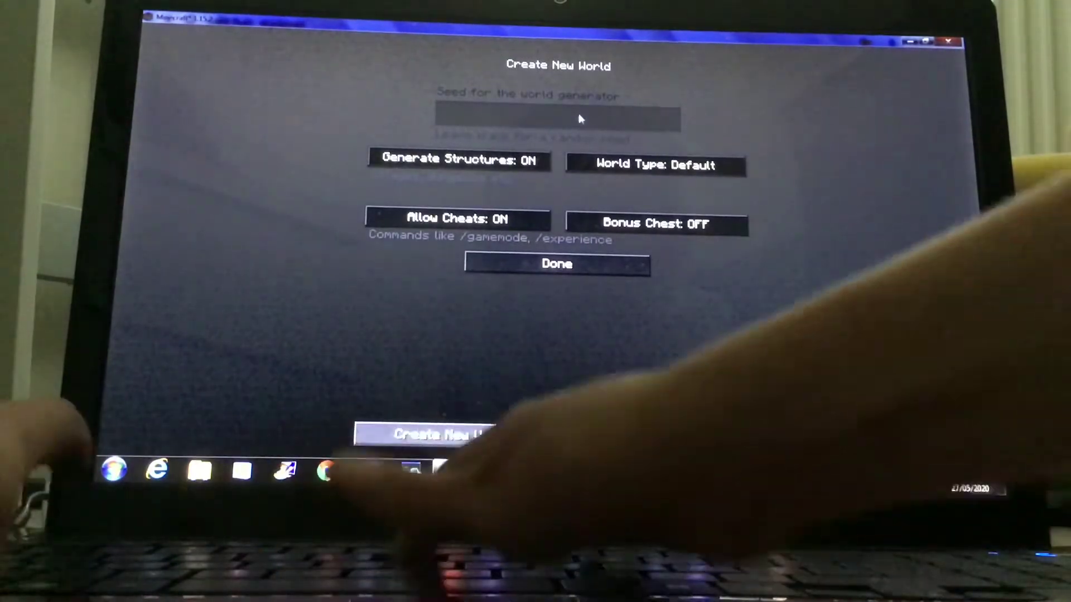
{"action": "type", "text": "YT"}
{"action": "key", "text": "Caps_Lock"}
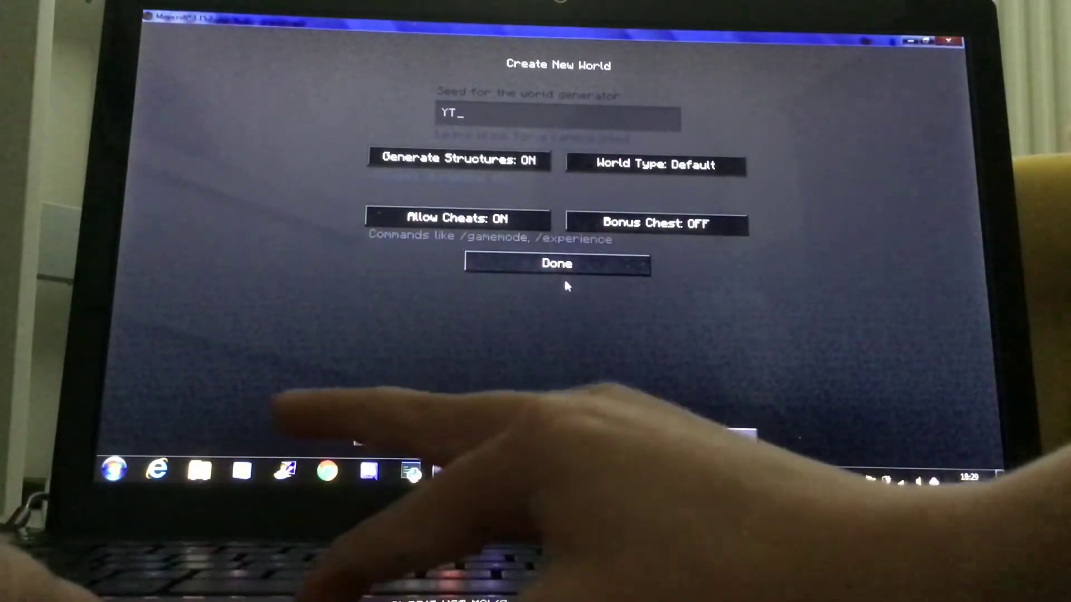
Confirm the extra world options with Done, returning to the new-world form.
{"action": "left_click", "coordinate": [563, 266]}
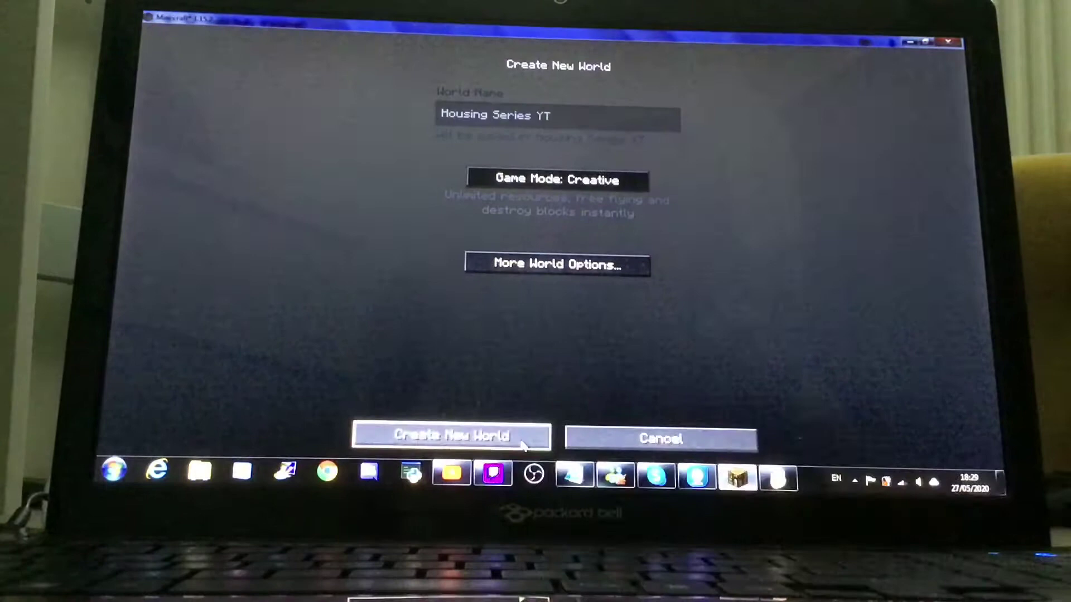